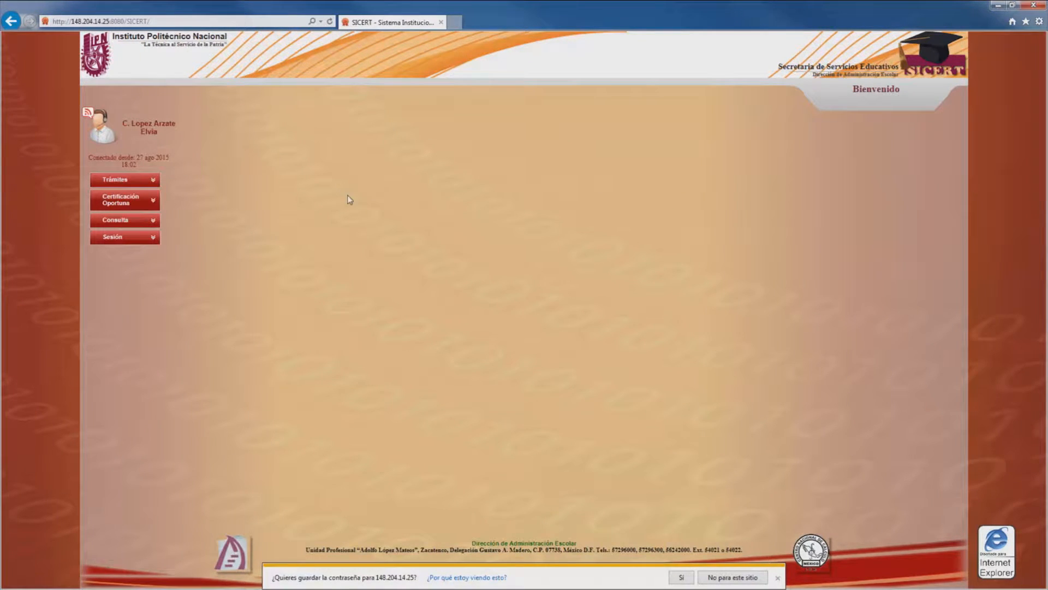
Step: Expand the Trámites menu in the left sidebar
click(149, 184)
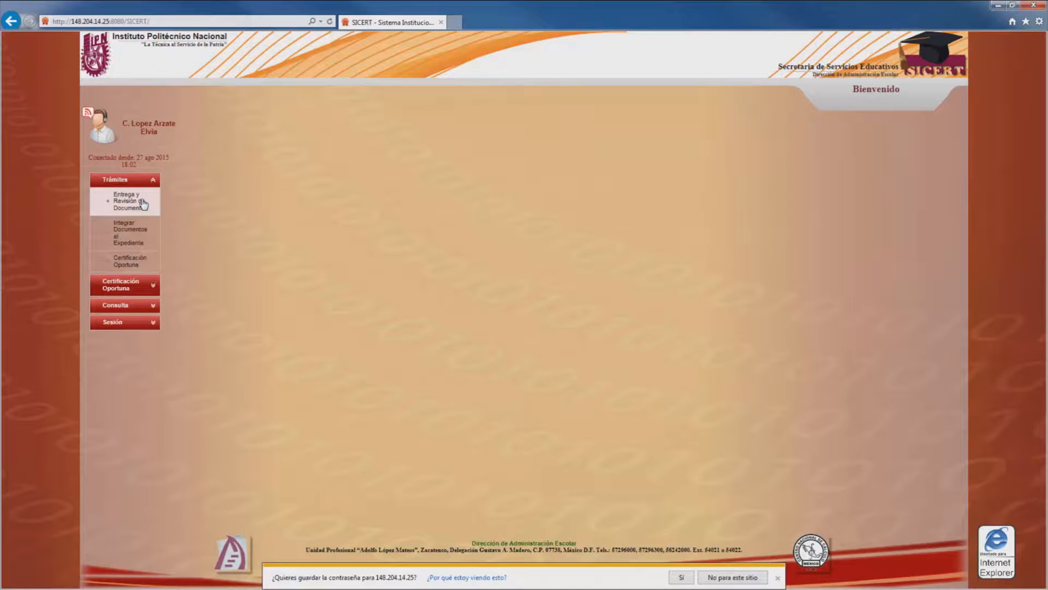
Step: List all 13 pending procedures in Entrega y Revisión de Documentos and start a Registro por Ventanilla
click(143, 204)
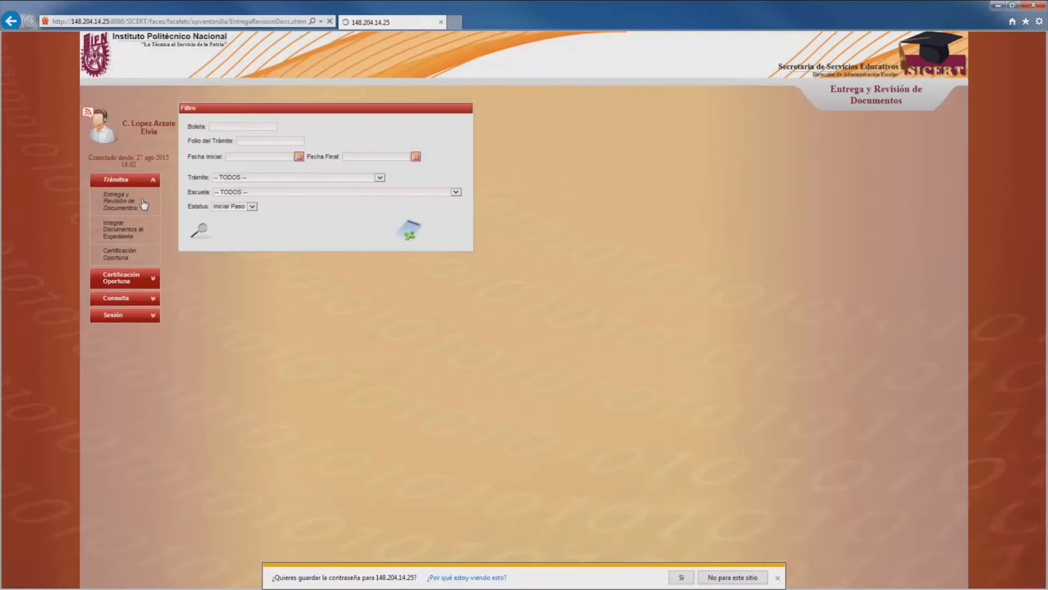
click(200, 242)
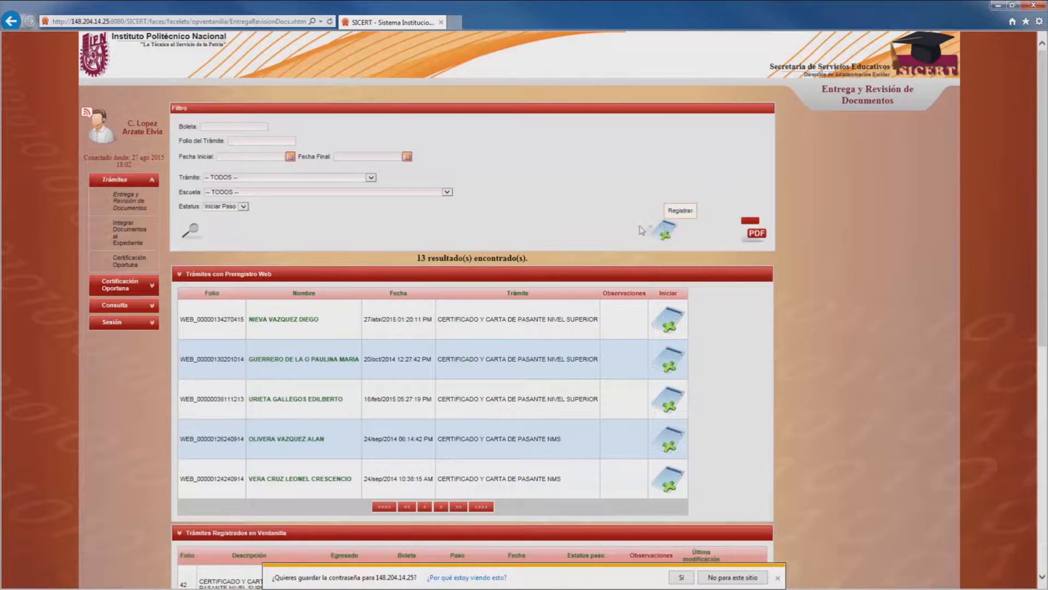
click(370, 179)
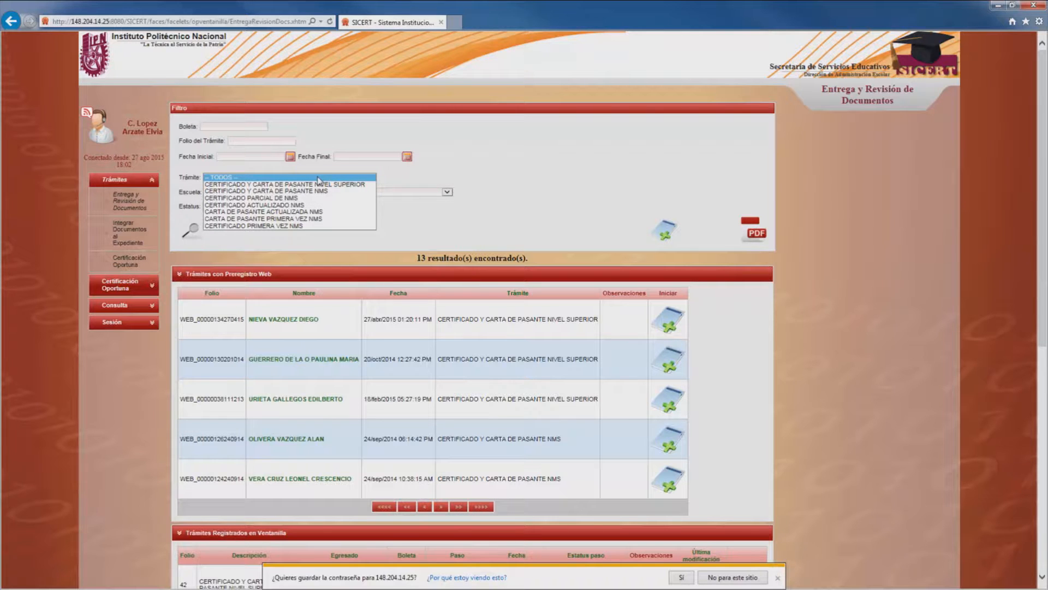
click(494, 178)
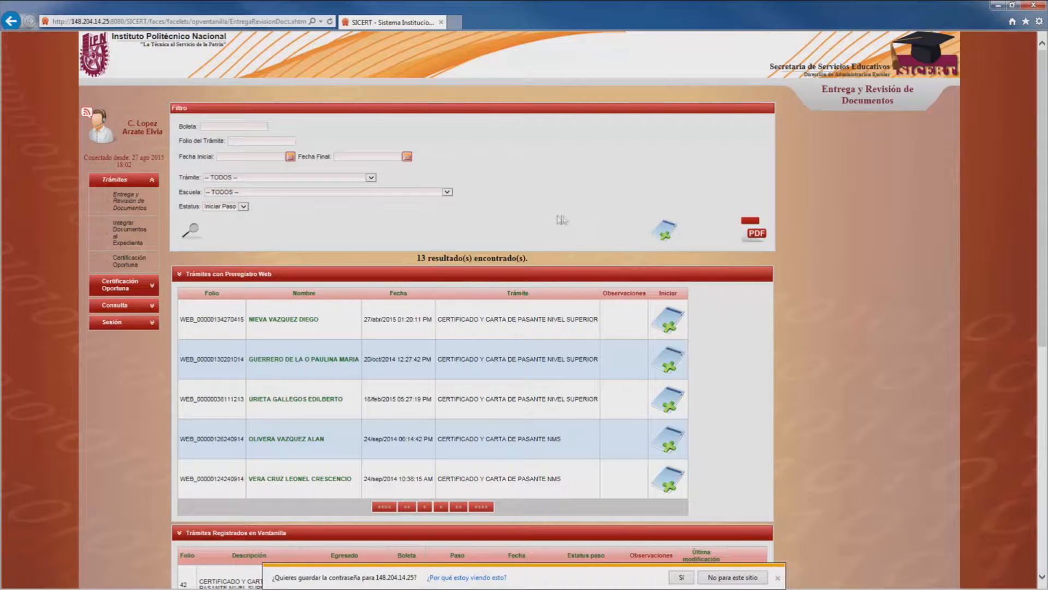
click(665, 226)
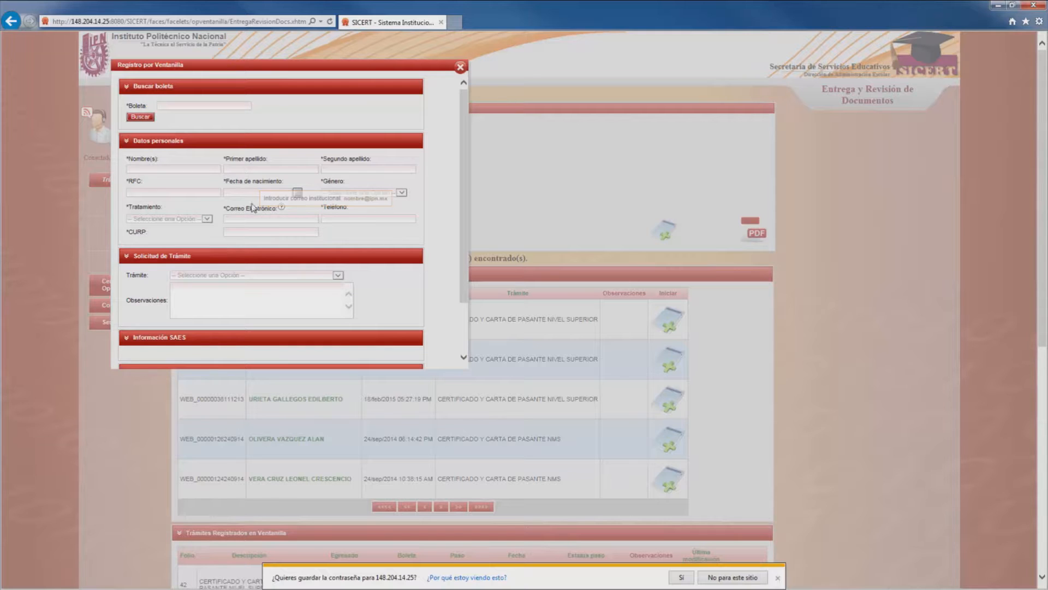
Step: Search a first enrollment number not in SAES, then fill test names SSD, DSAD and SDAD
click(213, 106)
text(15639661)
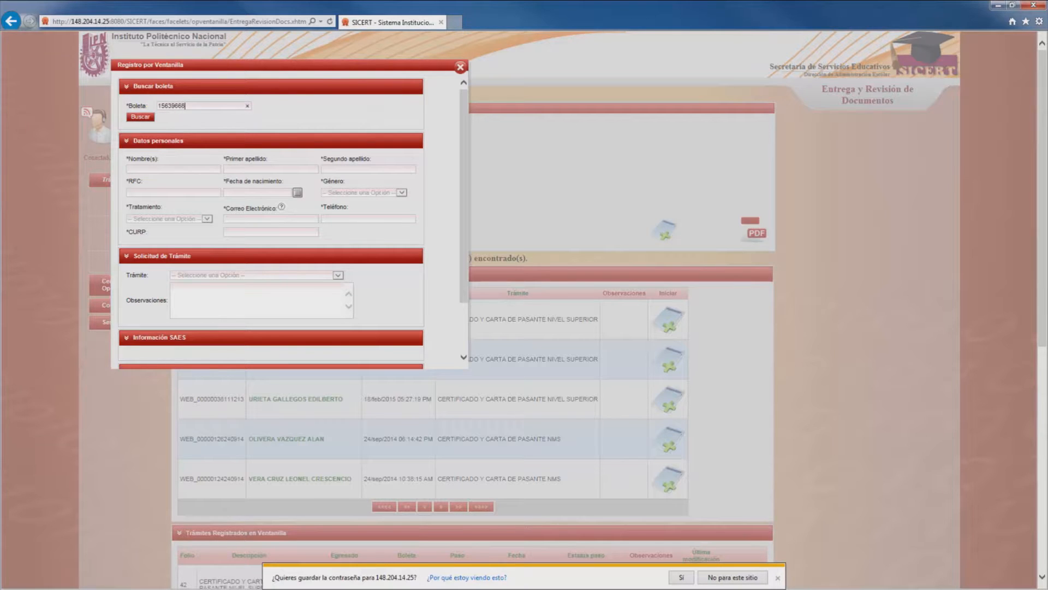
text(52)
click(147, 119)
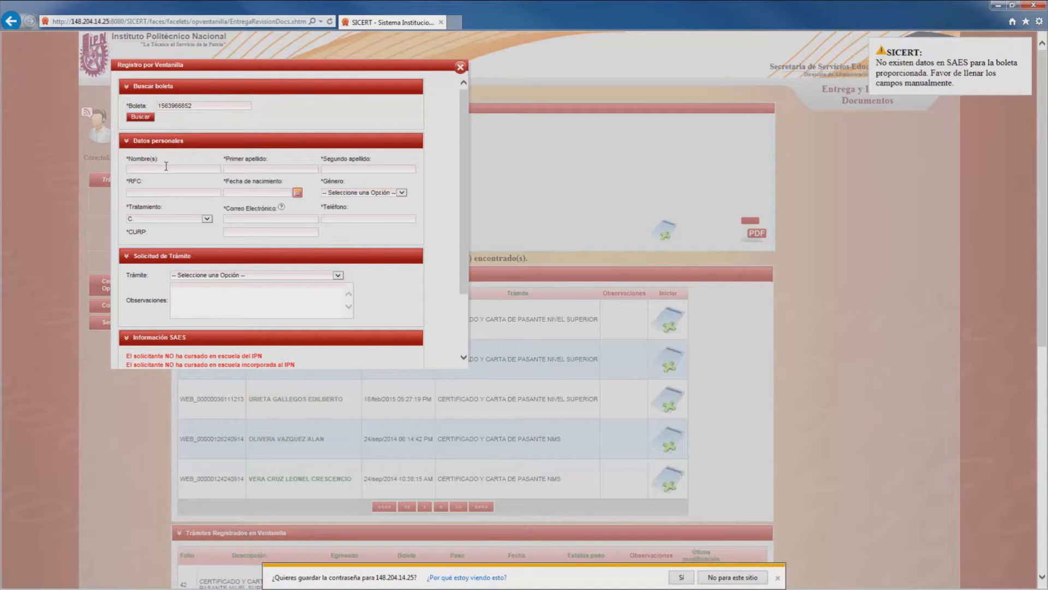
text(SSD)
click(258, 170)
text(DSAD)
click(364, 170)
text(SDAD)
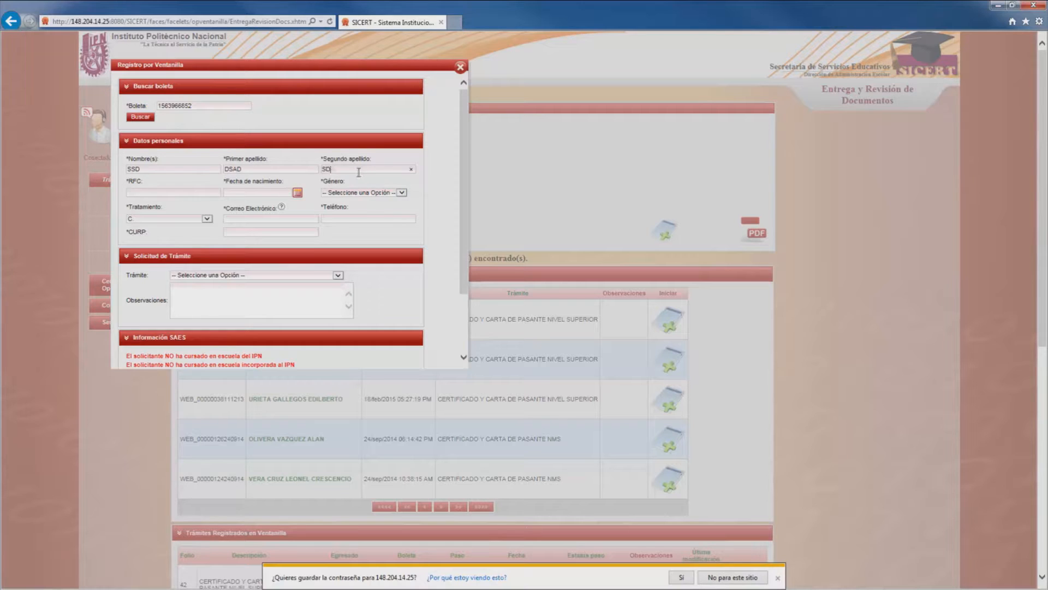
Step: Replace the Boleta field with a second enrollment number
click(214, 107)
key(ctrl+a)
key(BackSpace)
Step: Search the new boleta, remove its extra trailing digit, and search again to load Datos personales
click(140, 117)
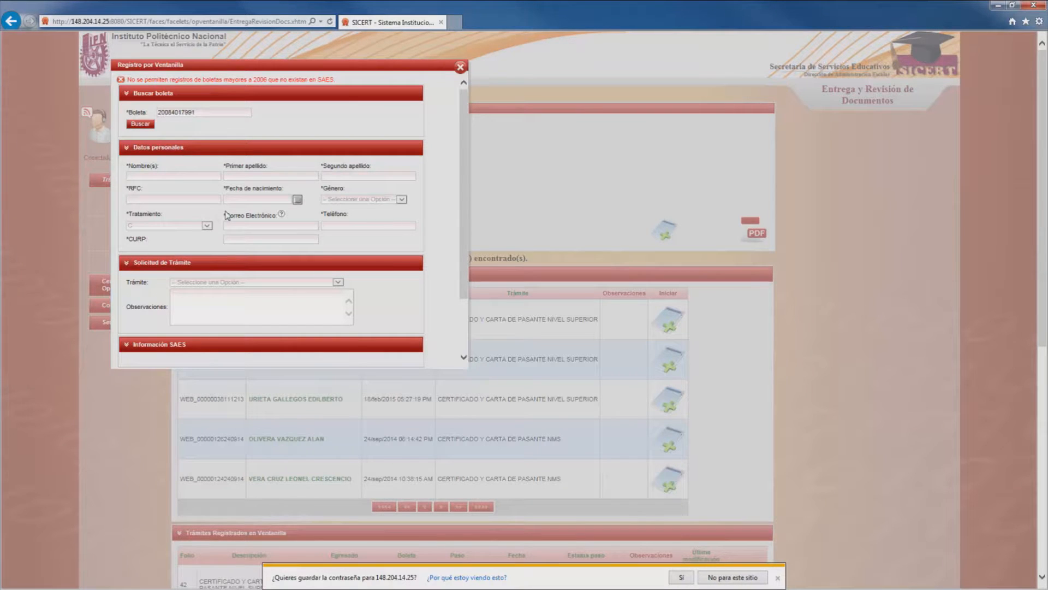
click(211, 149)
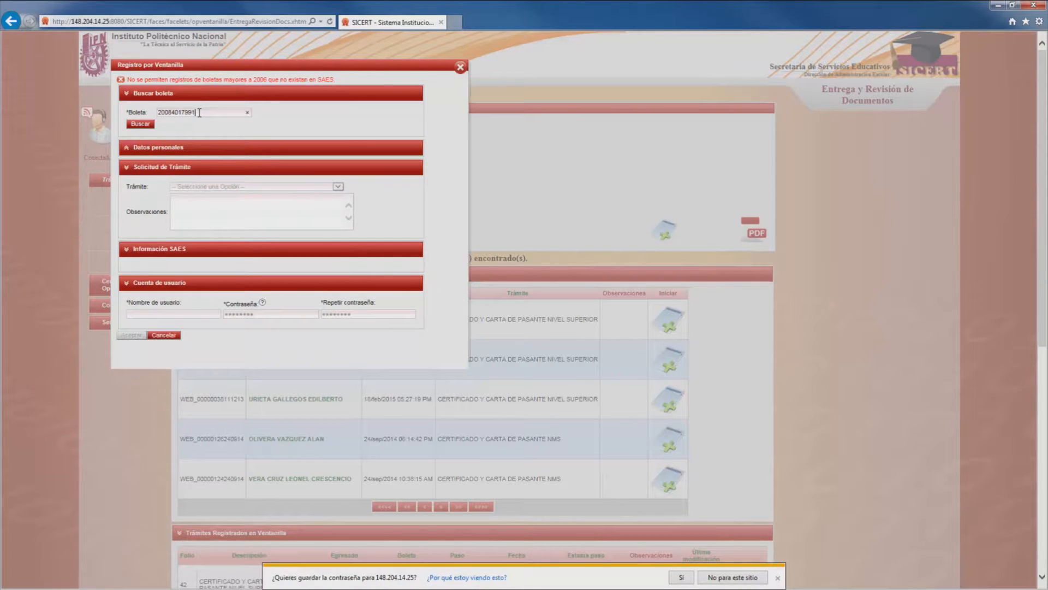
click(178, 148)
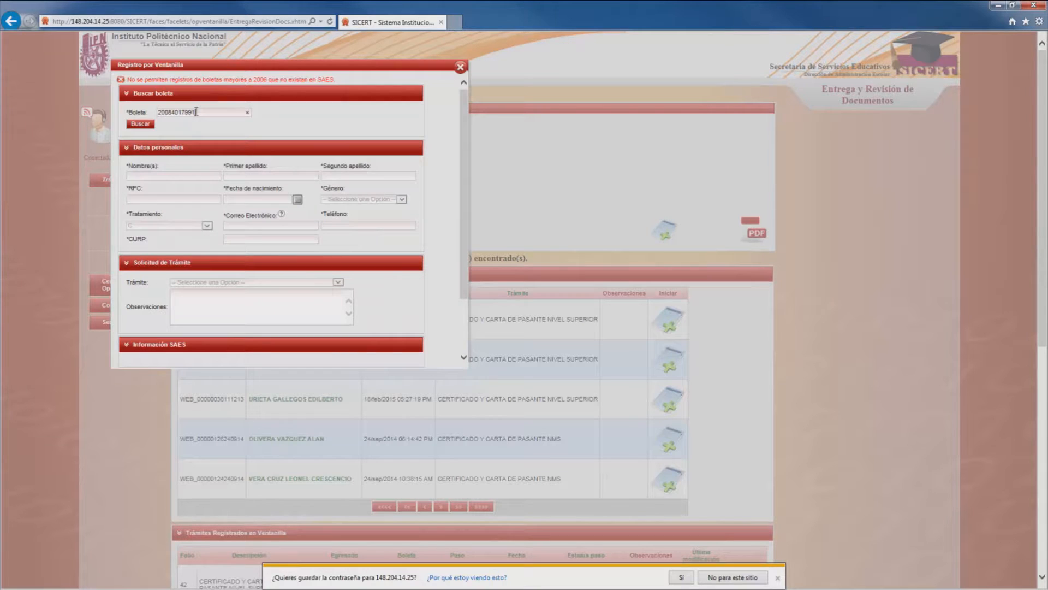
key(BackSpace)
click(142, 124)
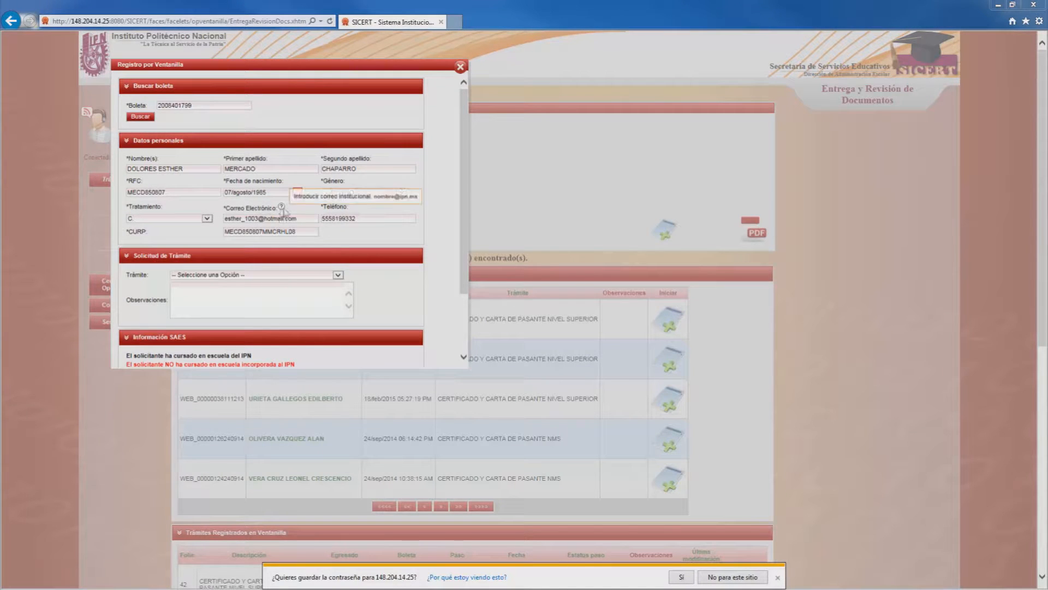
Step: Replace the applicant's e-mail with a new Gmail address and update the phone number
click(300, 218)
key(BackSpace)
key(BackSpace)
key(BackSpace)
key(BackSpace)
key(BackSpace)
key(BackSpace)
key(BackSpace)
key(BackSpace)
key(BackSpace)
key(BackSpace)
key(BackSpace)
key(BackSpace)
key(BackSpace)
key(BackSpace)
key(BackSpace)
key(BackSpace)
key(BackSpace)
key(BackSpace)
key(BackSpace)
key(BackSpace)
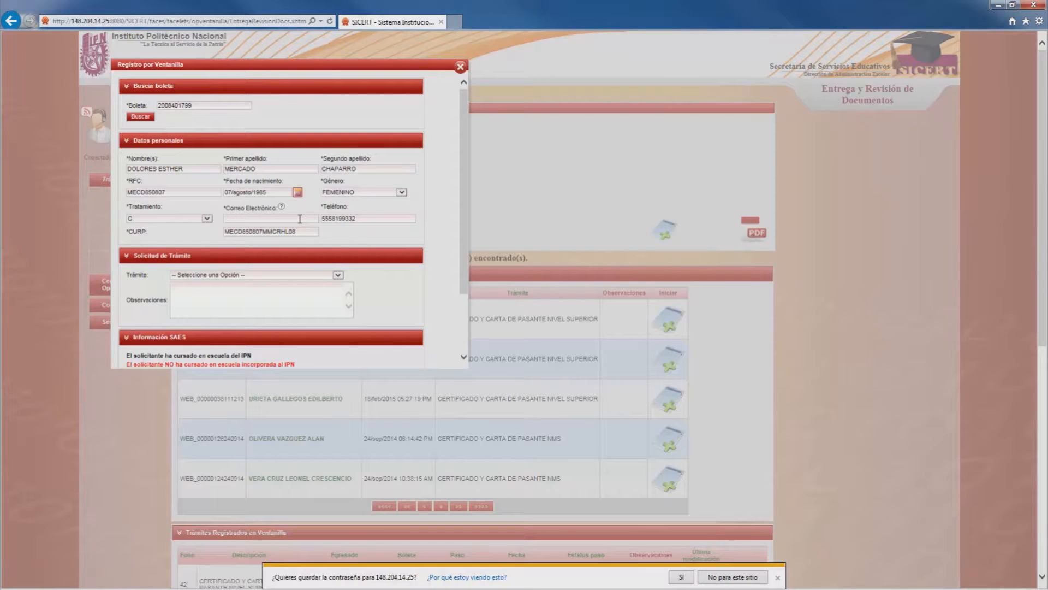
click(360, 221)
key(BackSpace)
key(BackSpace)
key(BackSpace)
key(BackSpace)
key(BackSpace)
key(BackSpace)
key(BackSpace)
key(BackSpace)
key(BackSpace)
key(BackSpace)
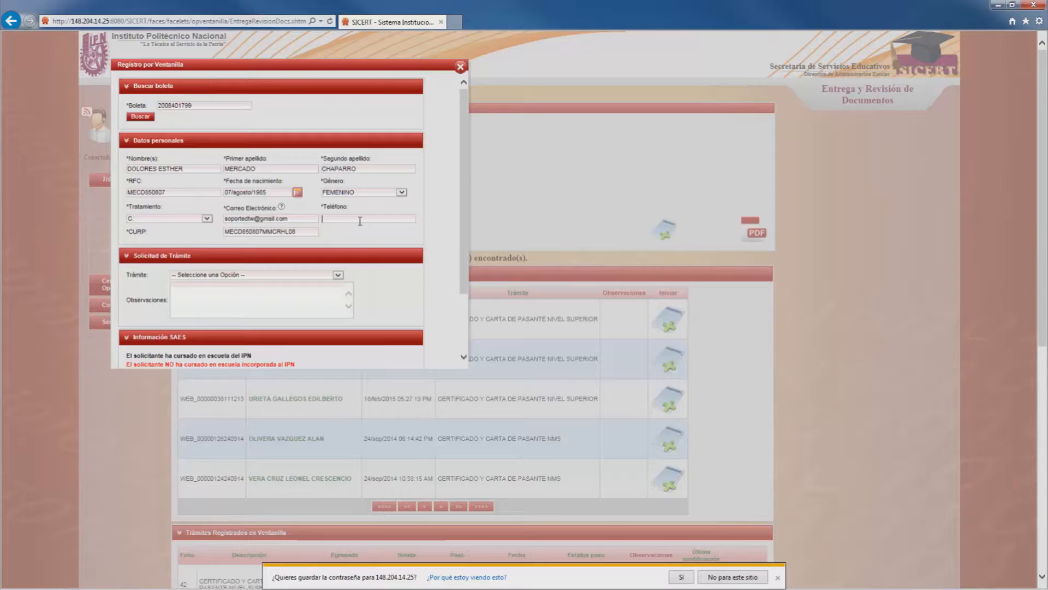
text(51)
text(54)
text(4)
Step: Select CERTIFICADO Y CARTA DE PASANTE NIVEL SUPERIOR as the requested Trámite
click(339, 275)
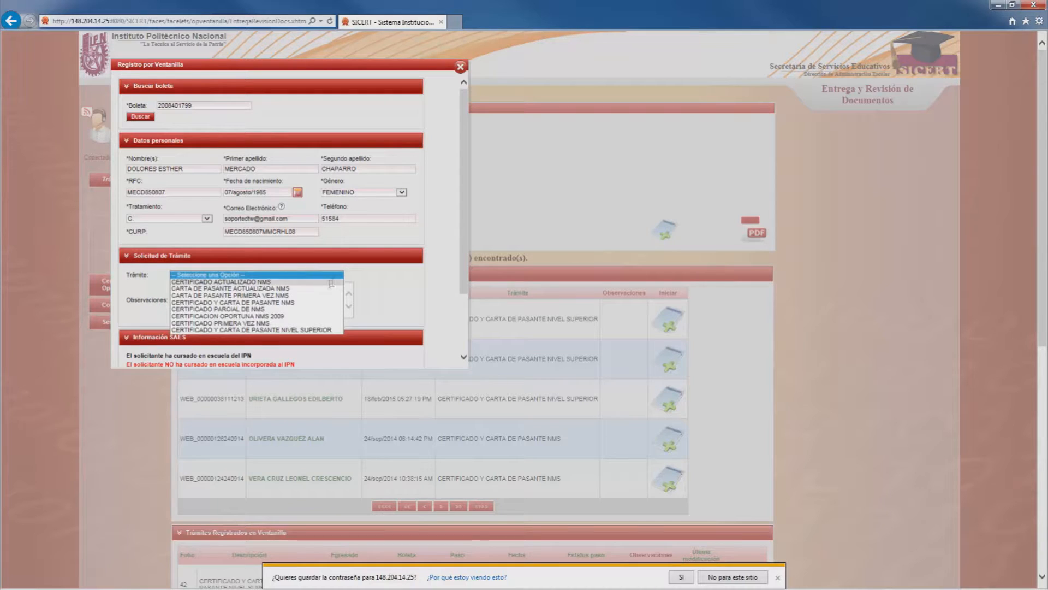
click(315, 331)
click(298, 298)
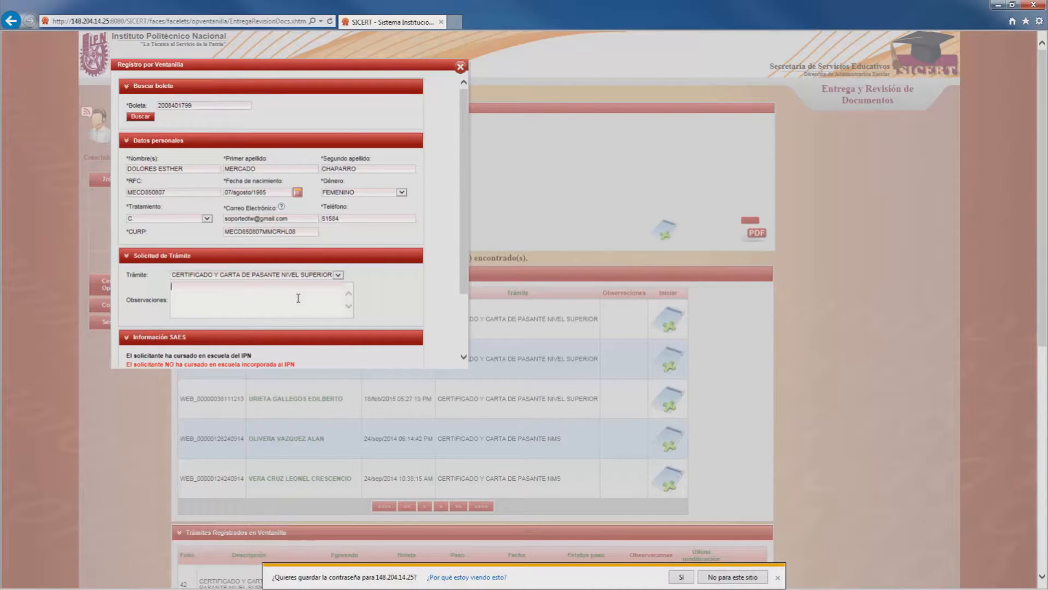
Step: Enter observation 'ok' and replace the suggested username with a new one
text(ok)
scroll(350, 288, down, 6)
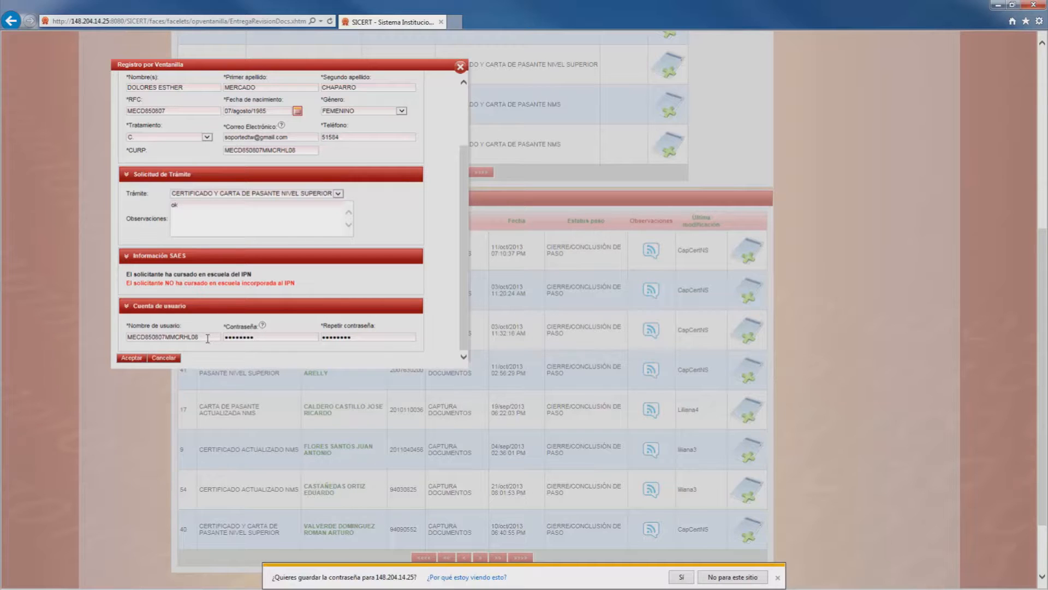
drag(207, 338, 127, 338)
click(217, 337)
text(sol)
text(e)
Step: Paste the new password into Contraseña and Repetir contraseña, then submit the registration
drag(159, 337, 119, 341)
click(260, 337)
key(BackSpace)
key(BackSpace)
key(BackSpace)
key(BackSpace)
key(BackSpace)
key(BackSpace)
key(BackSpace)
key(ctrl+v)
click(362, 336)
drag(362, 336, 314, 340)
key(BackSpace)
key(ctrl+v)
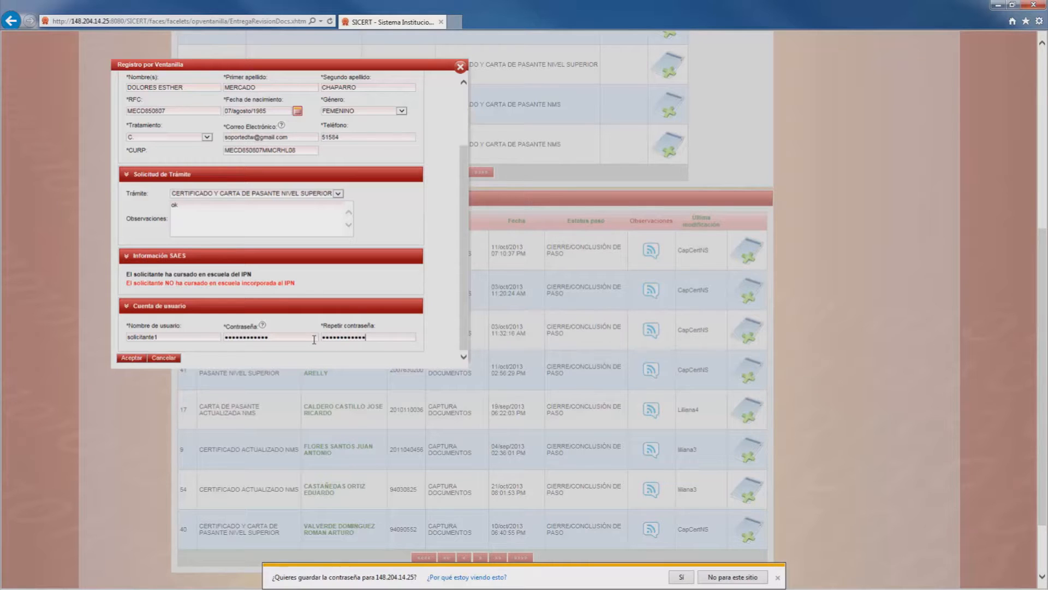
click(131, 358)
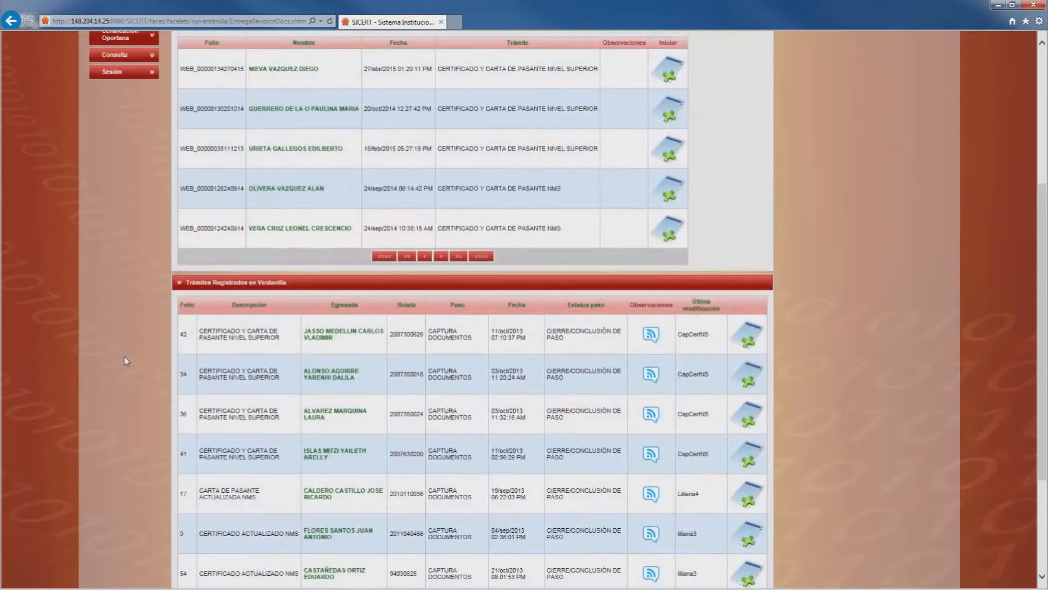
Step: Query trámite status by the applicant's boleta, showing folio 386 certificate request as INICIADO
scroll(123, 356, up, 5)
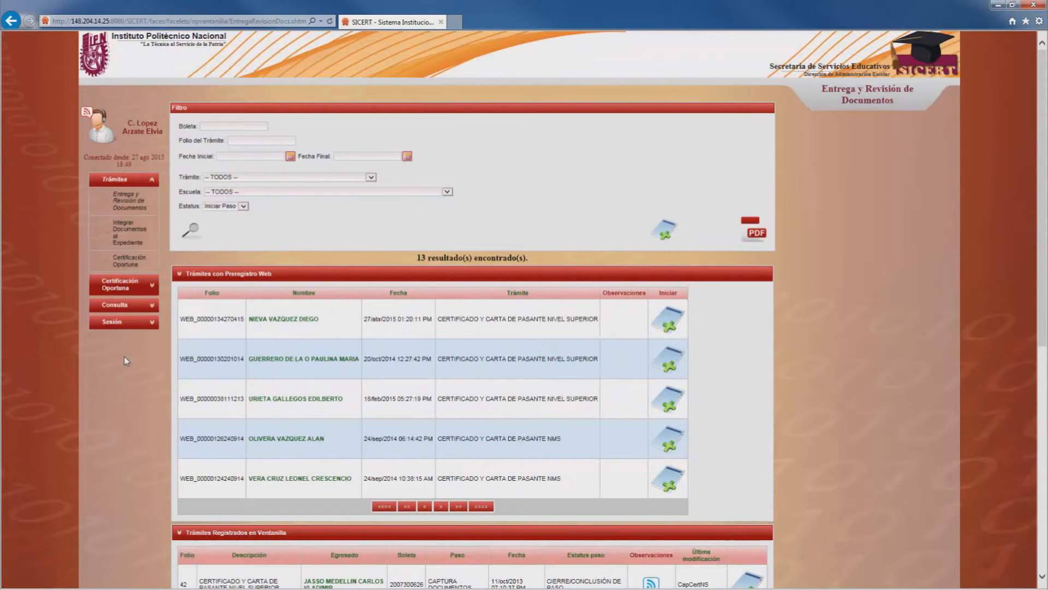
click(141, 306)
click(142, 247)
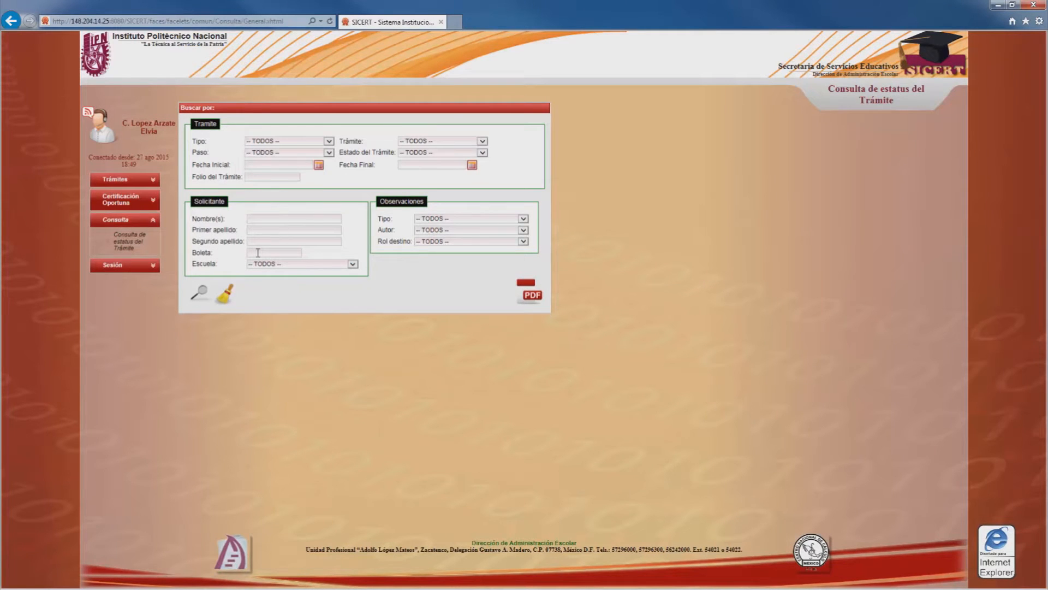
key(ctrl+v)
click(196, 296)
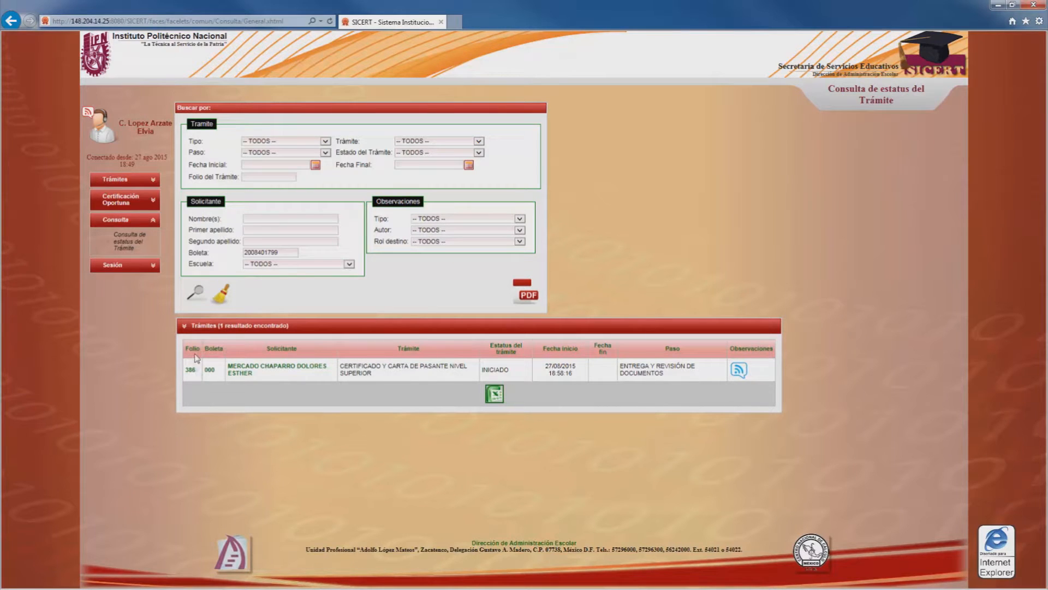
click(149, 183)
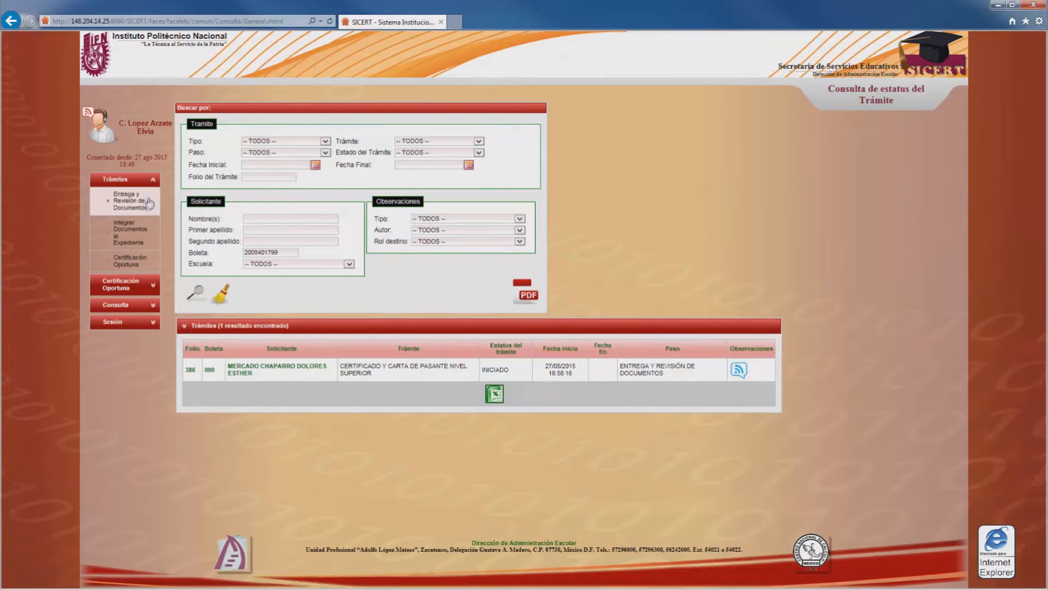
Step: Search folio 386 with Estatus Cerrar Paso in document review and open its review form
click(147, 203)
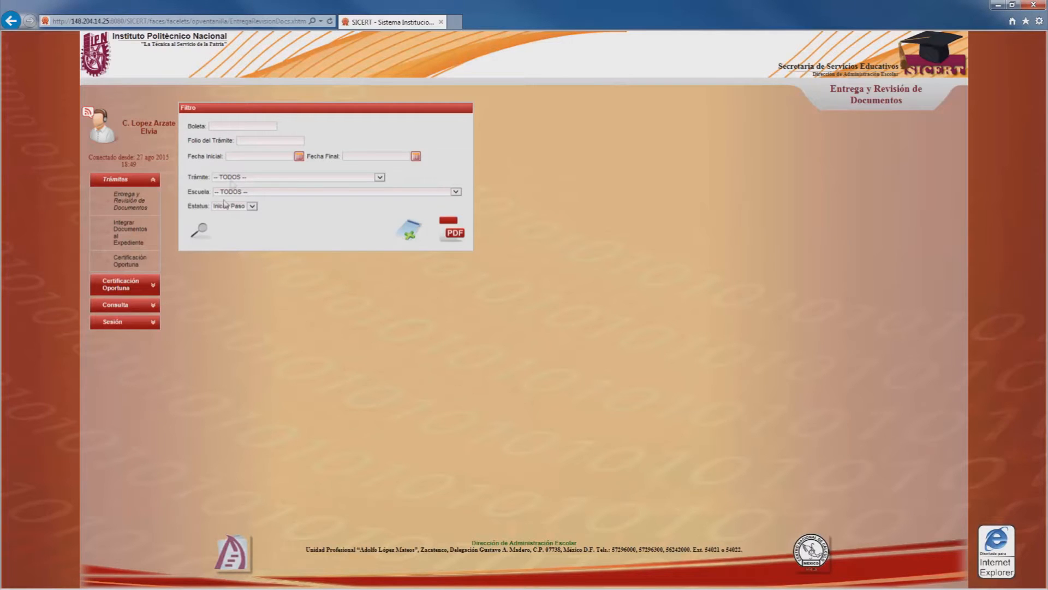
click(247, 140)
click(252, 206)
click(252, 215)
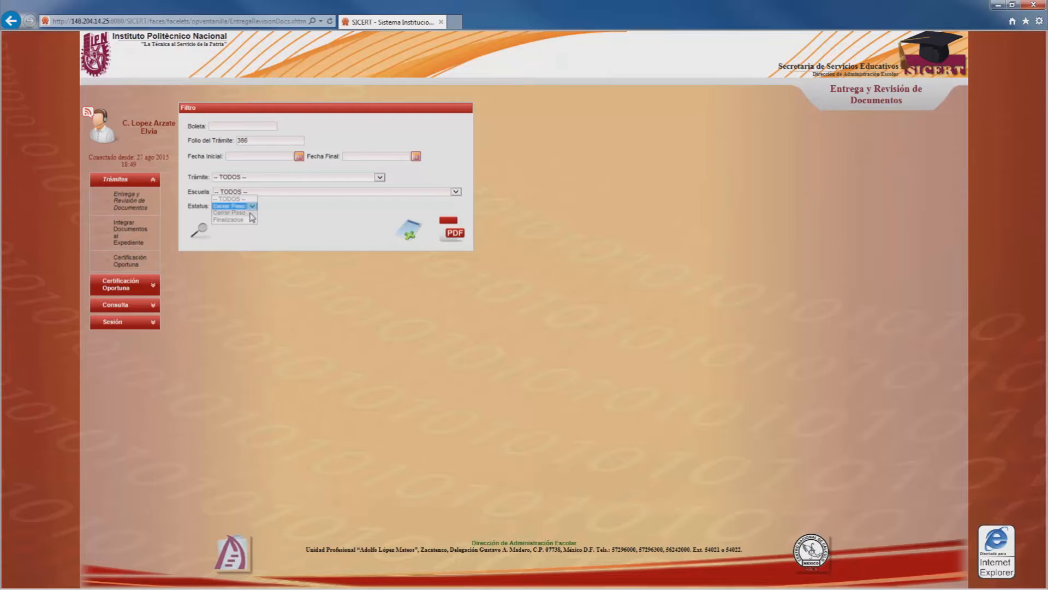
click(200, 236)
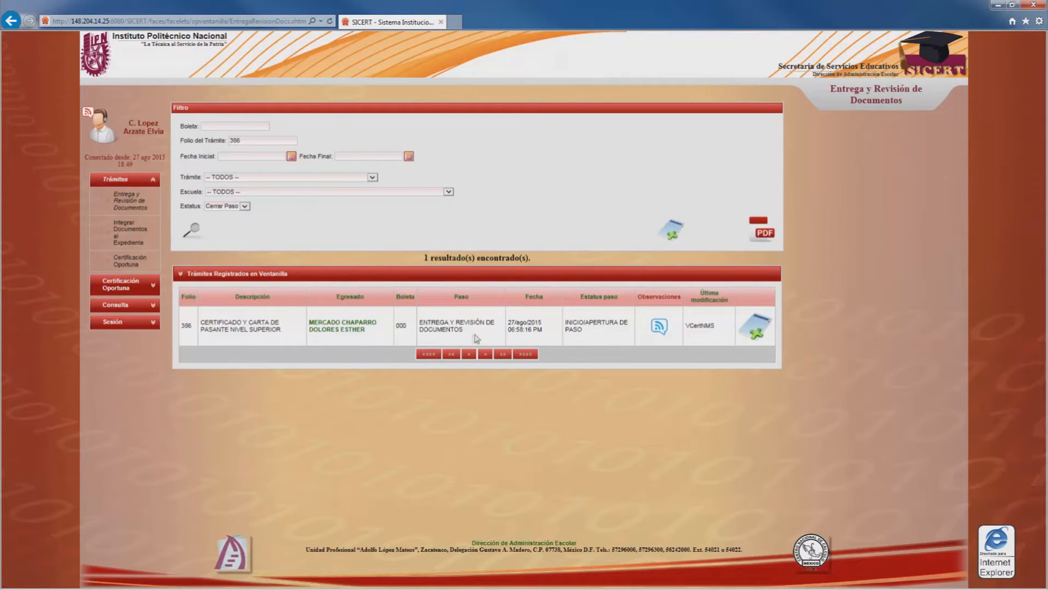
click(761, 335)
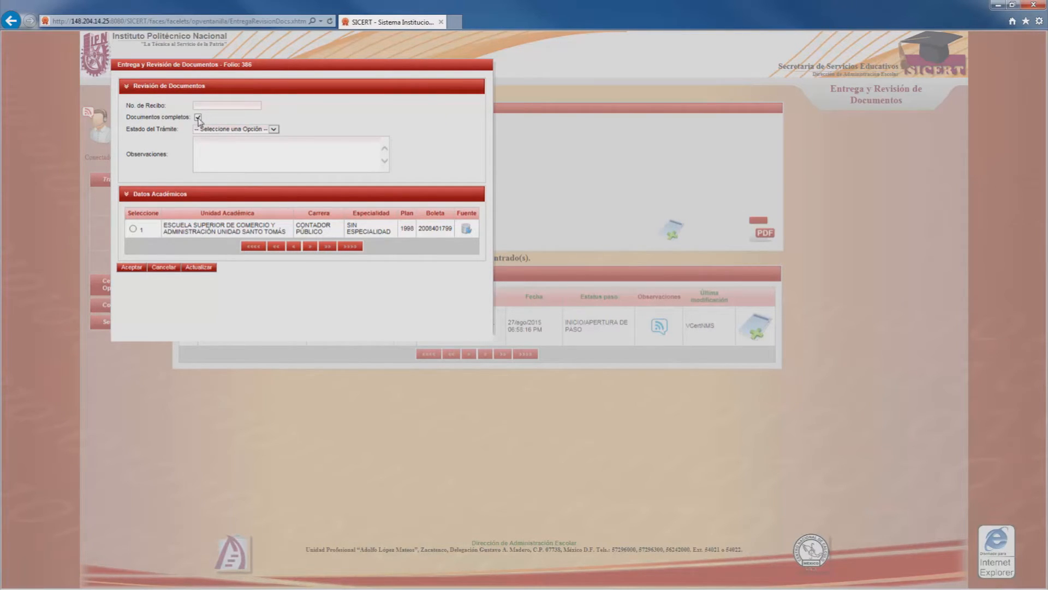
Step: Set folio 386's Estado del Trámite to INICIADO, choose Datos Académicos, and save the review
click(213, 131)
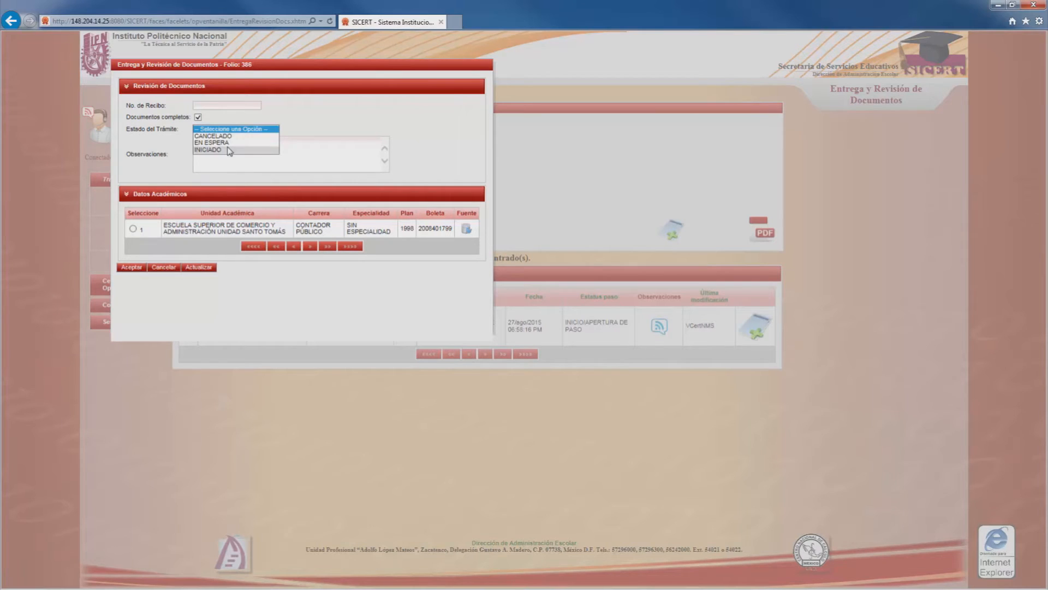
click(229, 149)
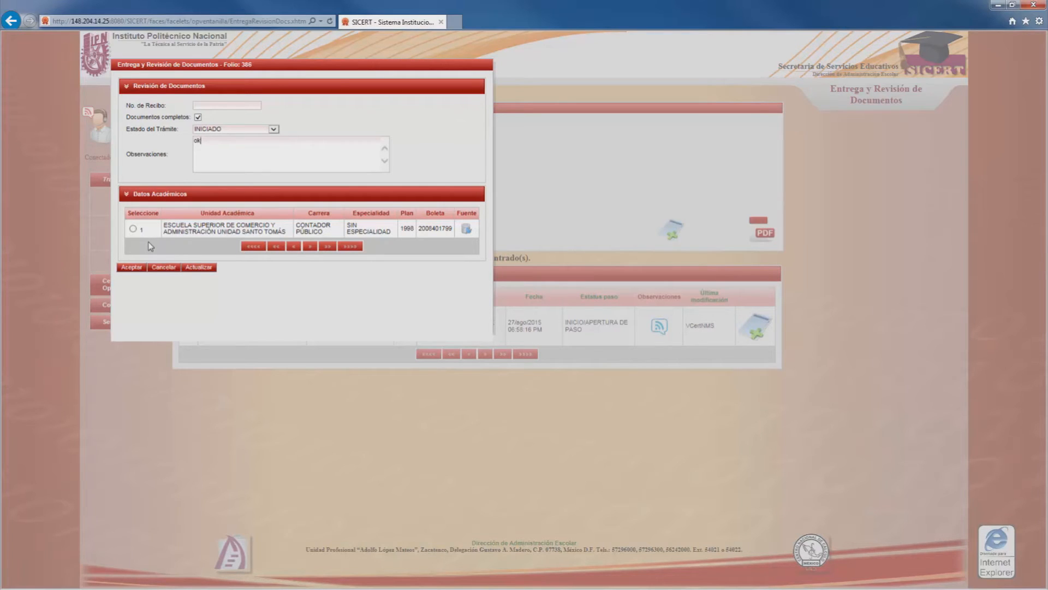
click(134, 229)
click(132, 267)
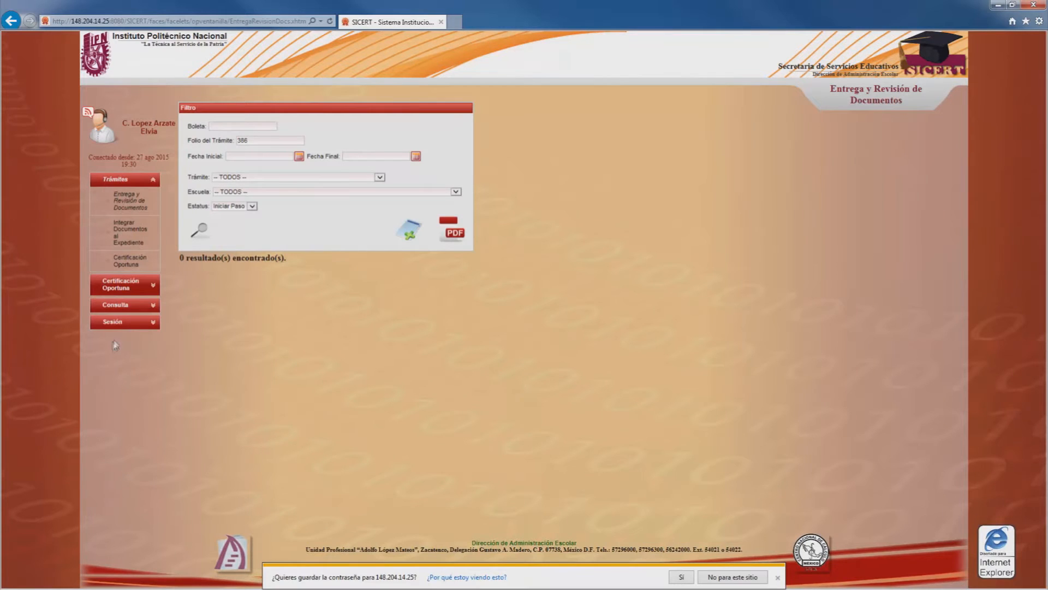
click(124, 328)
Step: Sign out, log in with the archive account, and open Expediente Egresado > Consultar expediente
click(154, 252)
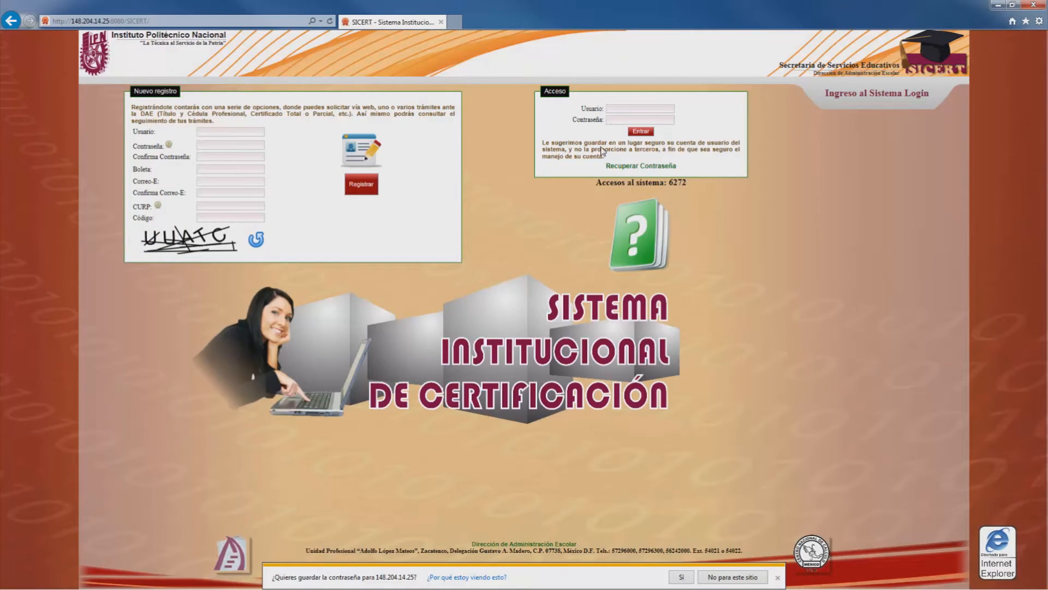
click(613, 108)
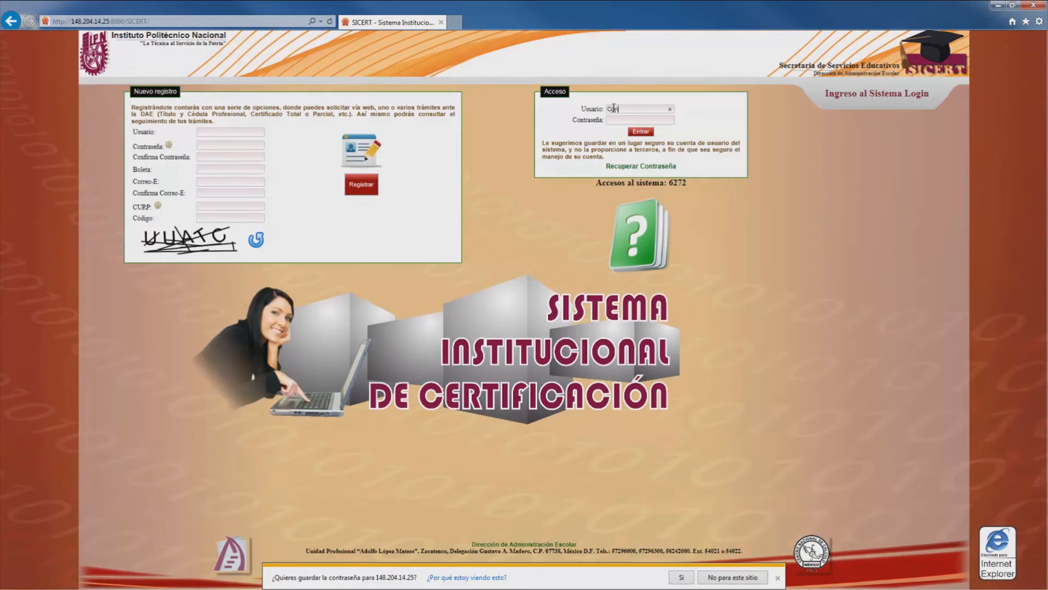
text(titulos)
key(Tab)
text(•••••••)
key(Return)
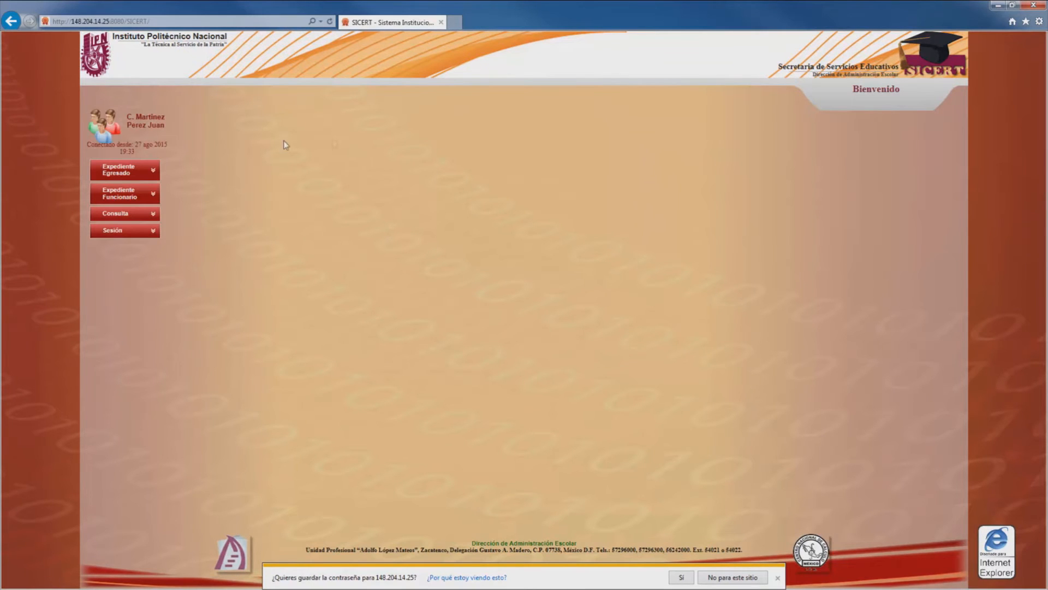
click(119, 173)
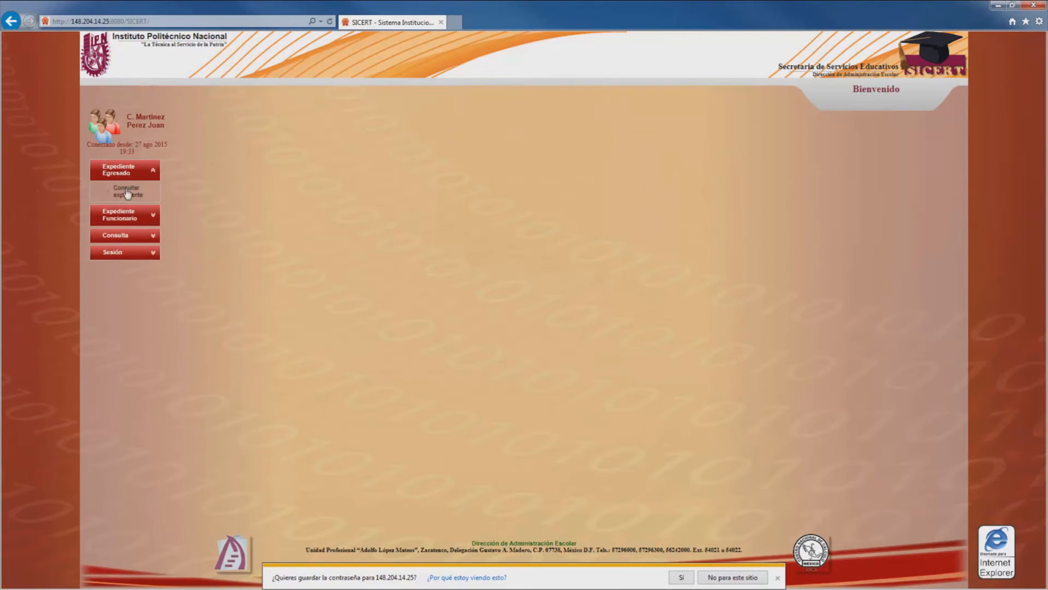
click(133, 197)
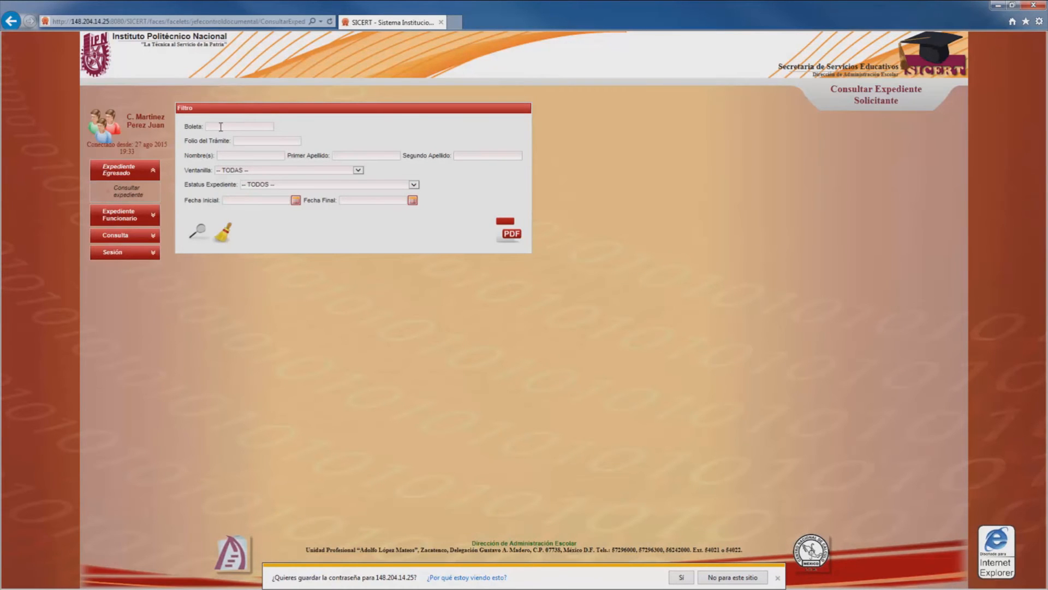
Step: Search by the pasted boleta number and tick Tiene Expediente and Seleccionar on folio 386
key(ctrl+v)
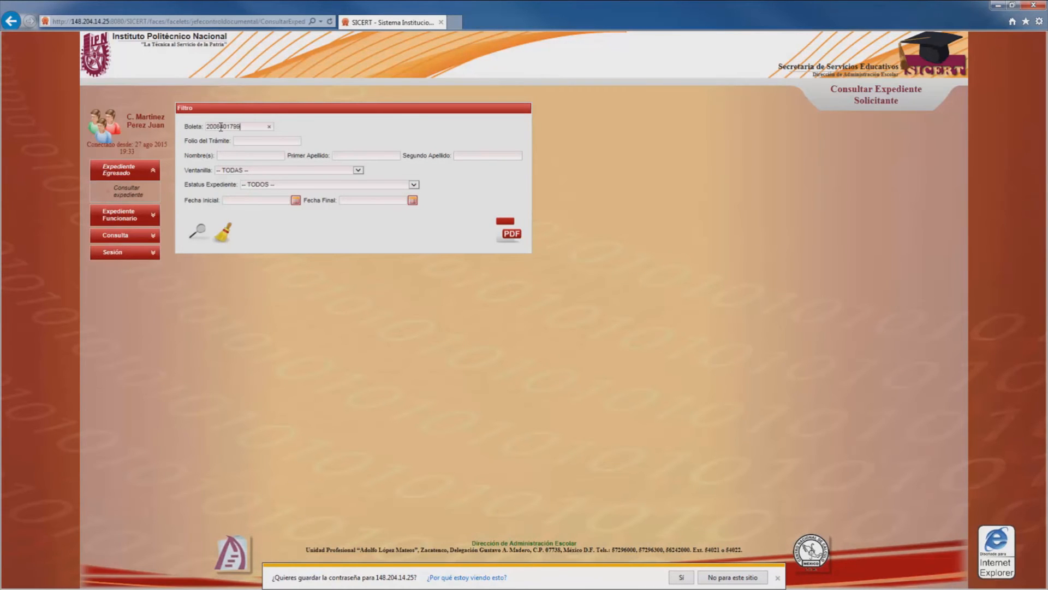
click(197, 229)
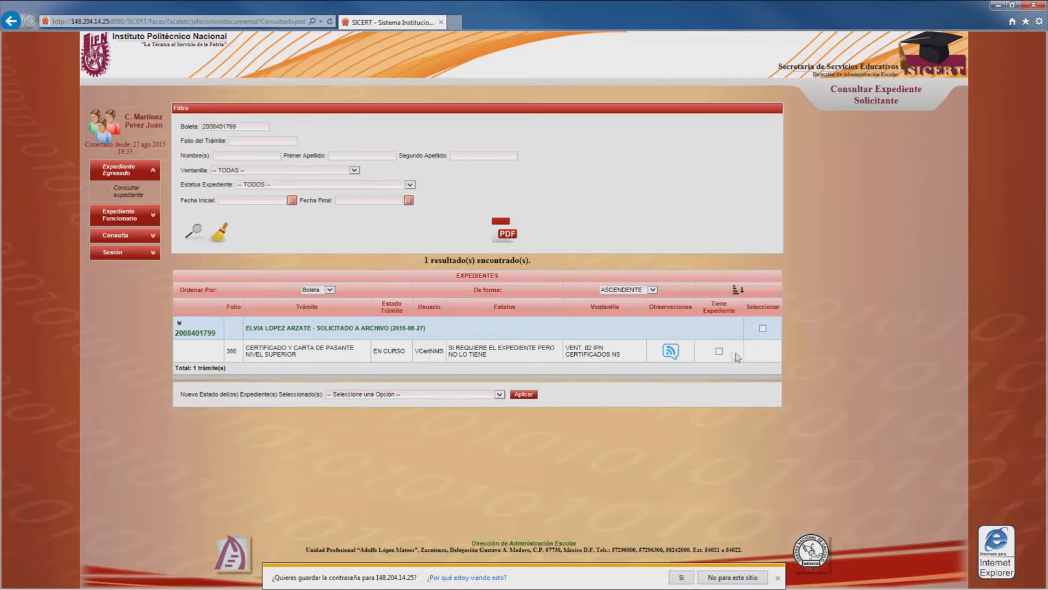
click(719, 351)
click(763, 328)
Step: Apply EN EL PASO as folio 386's new file status, then sign out of SICERT
click(469, 396)
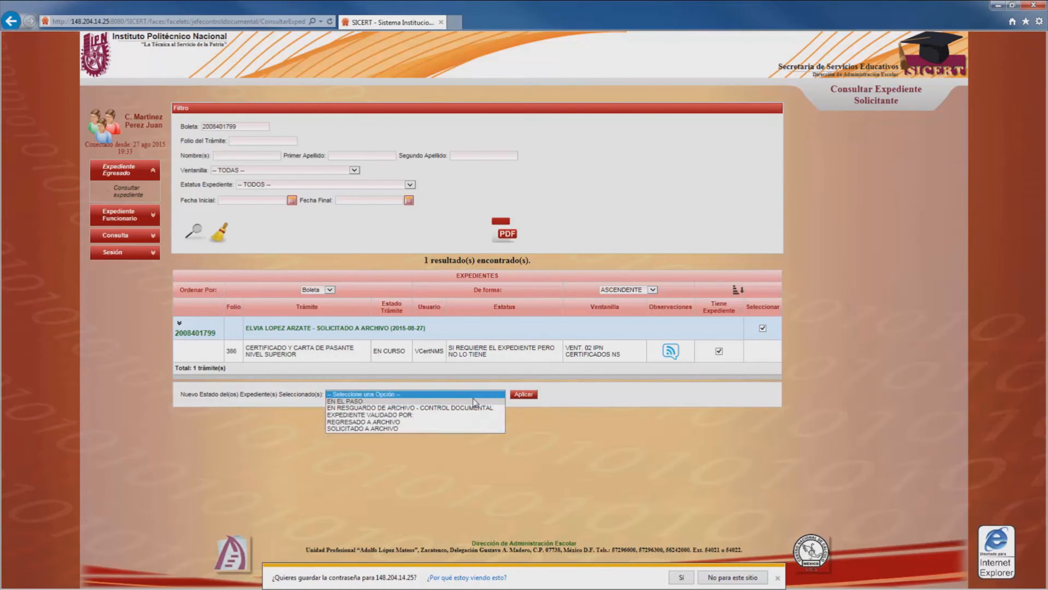
click(448, 401)
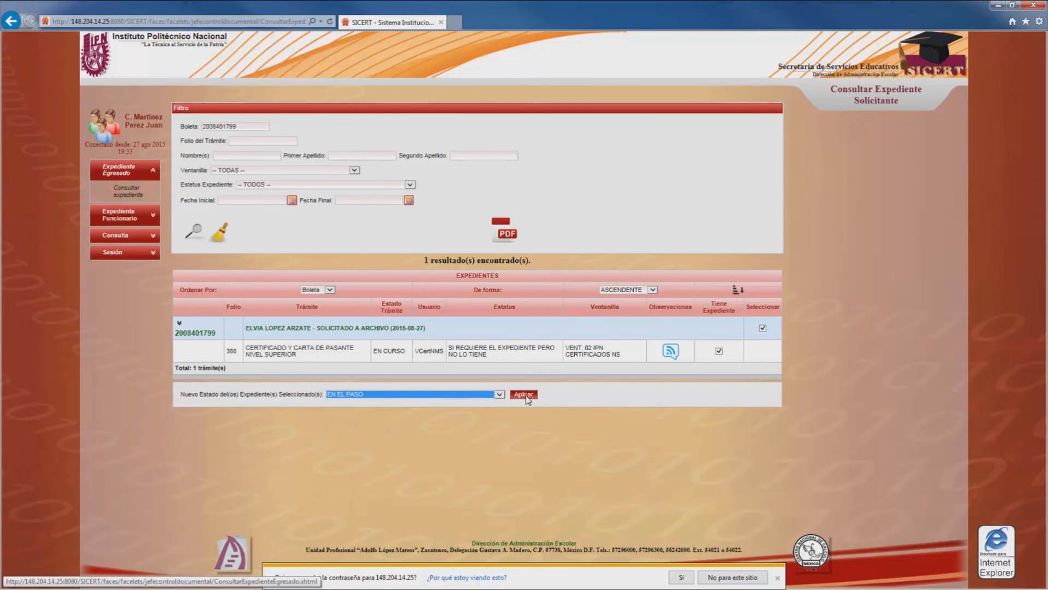
click(525, 395)
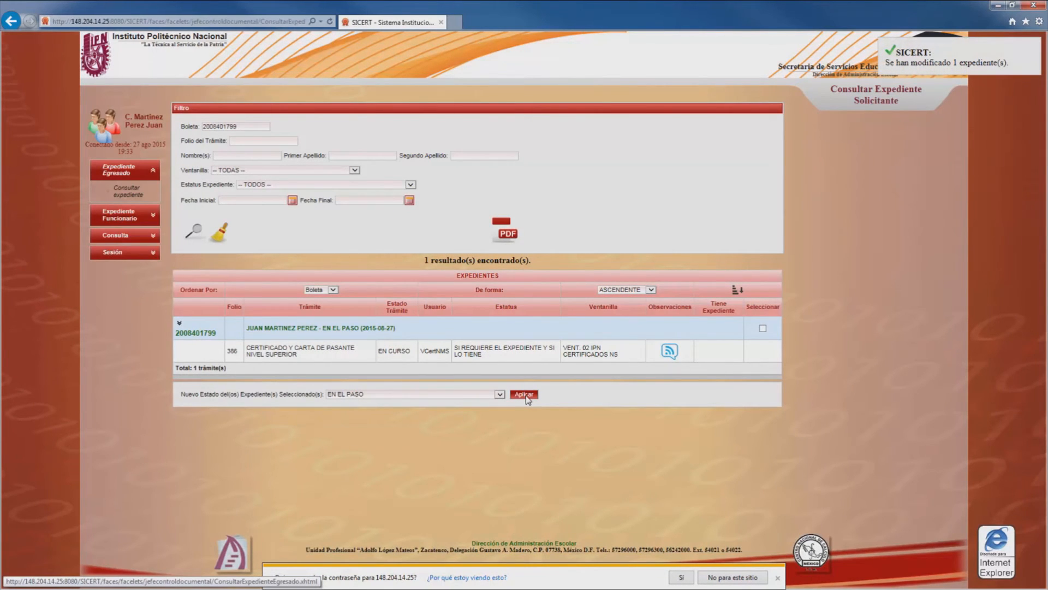
click(142, 258)
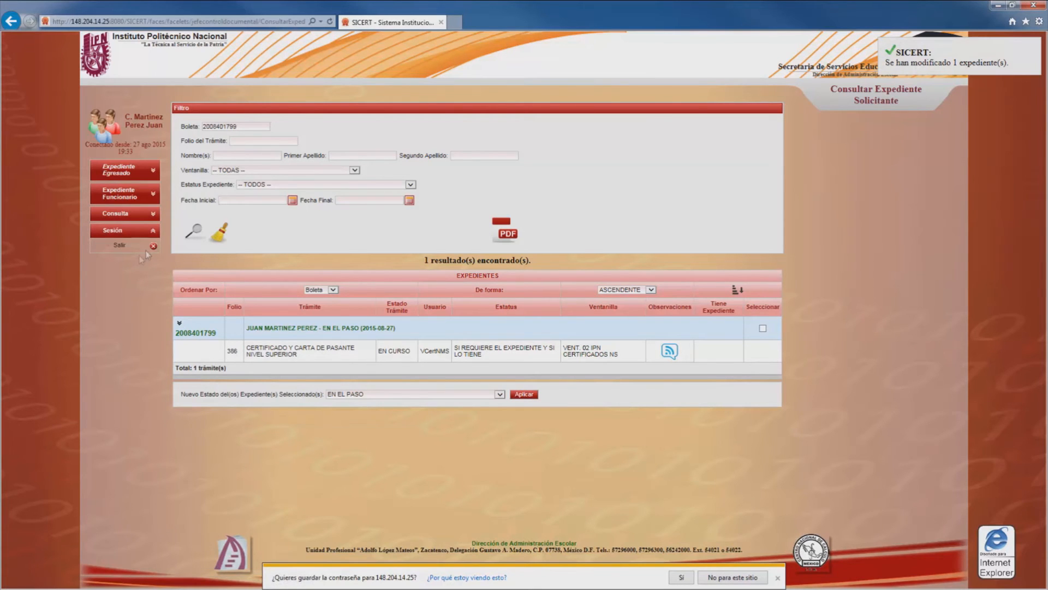
click(152, 252)
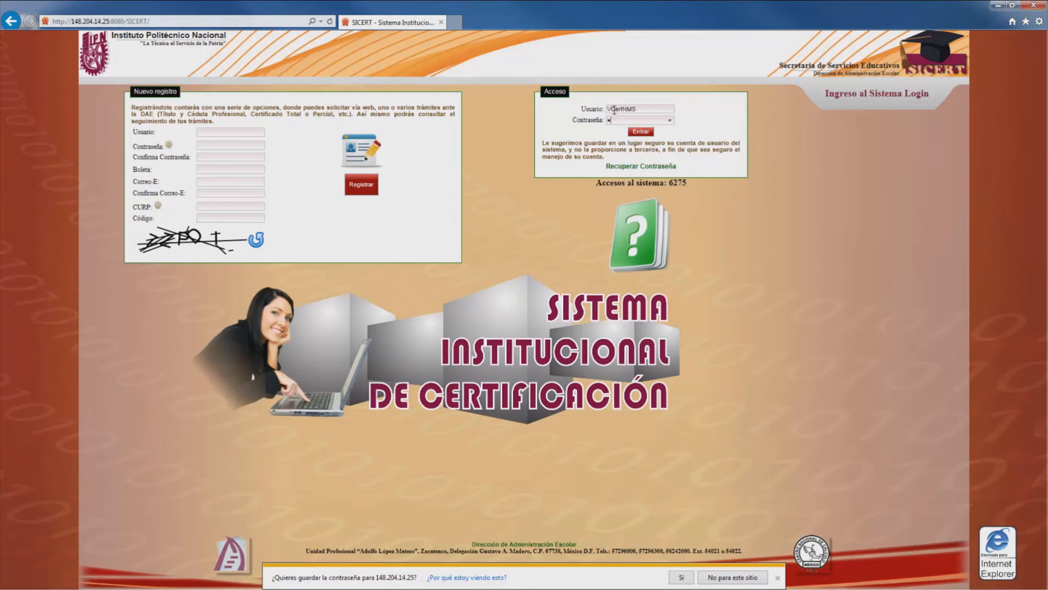
Step: Log back in with the service-window account and open Trámites > Integrar Documentos al Expediente
key(Return)
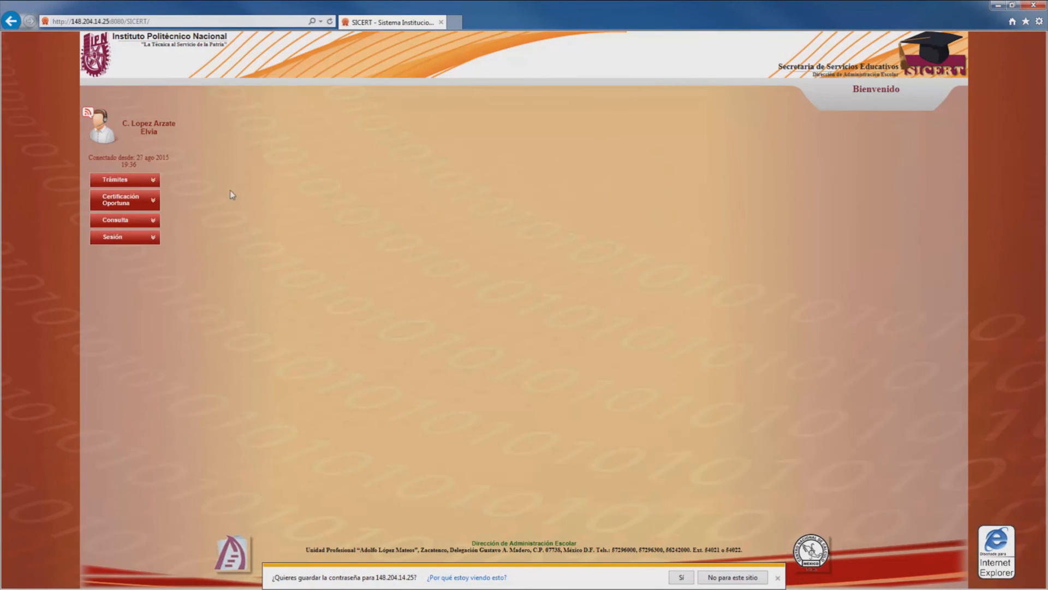
click(152, 182)
click(142, 237)
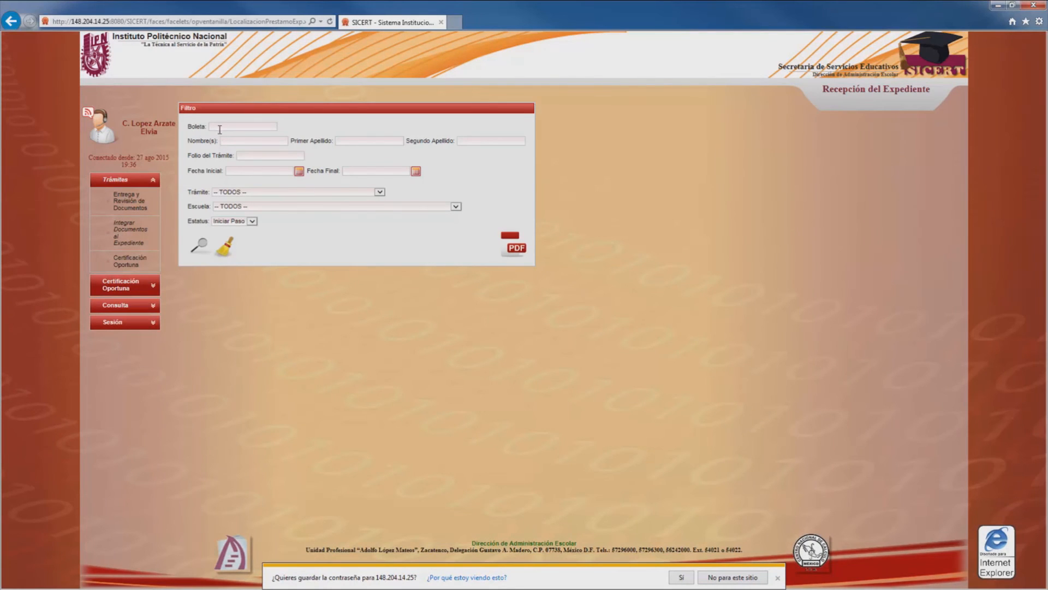
Step: Search the pasted boleta with Estatus -- TODOS -- and mark folio 386's file Revisado
click(220, 128)
key(ctrl+v)
click(252, 221)
click(248, 214)
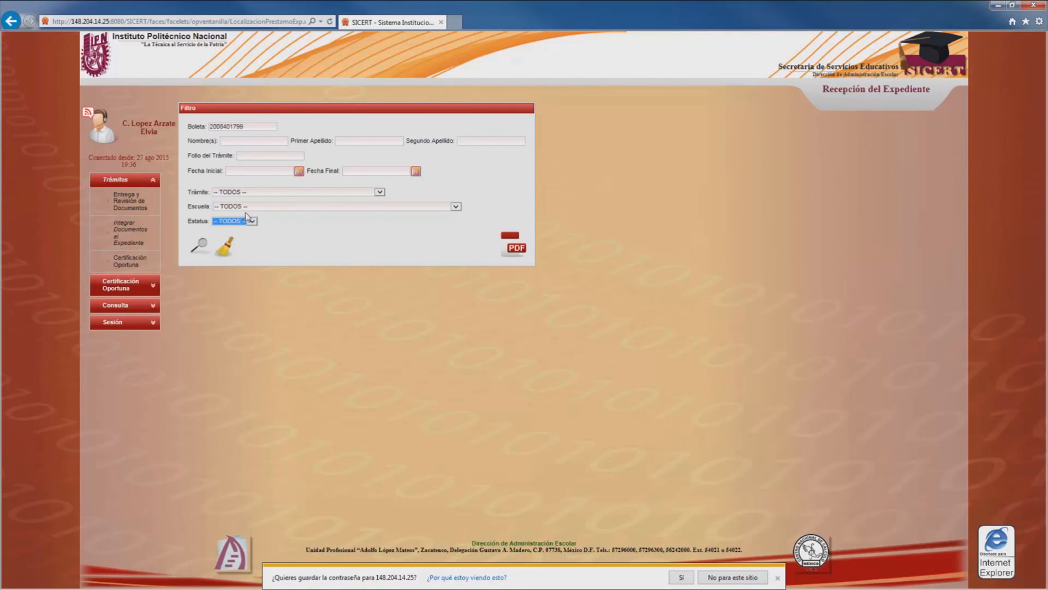
click(198, 247)
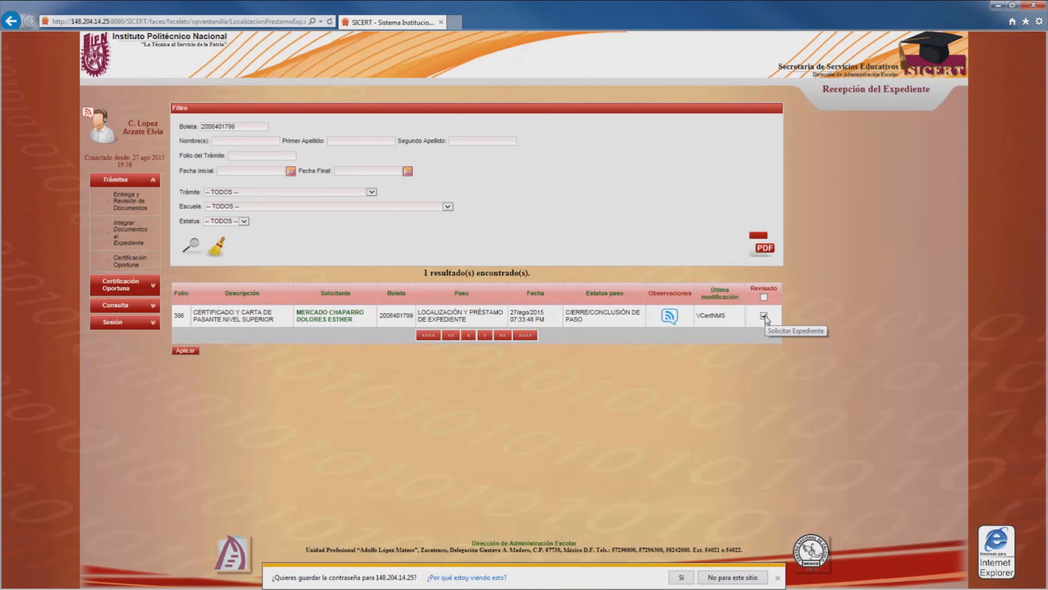
click(186, 350)
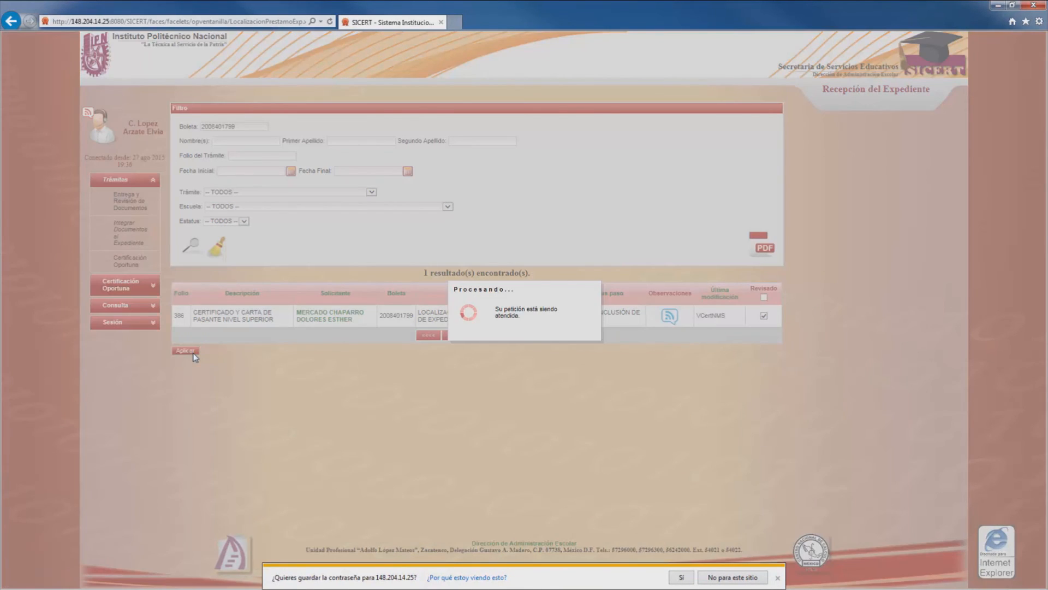